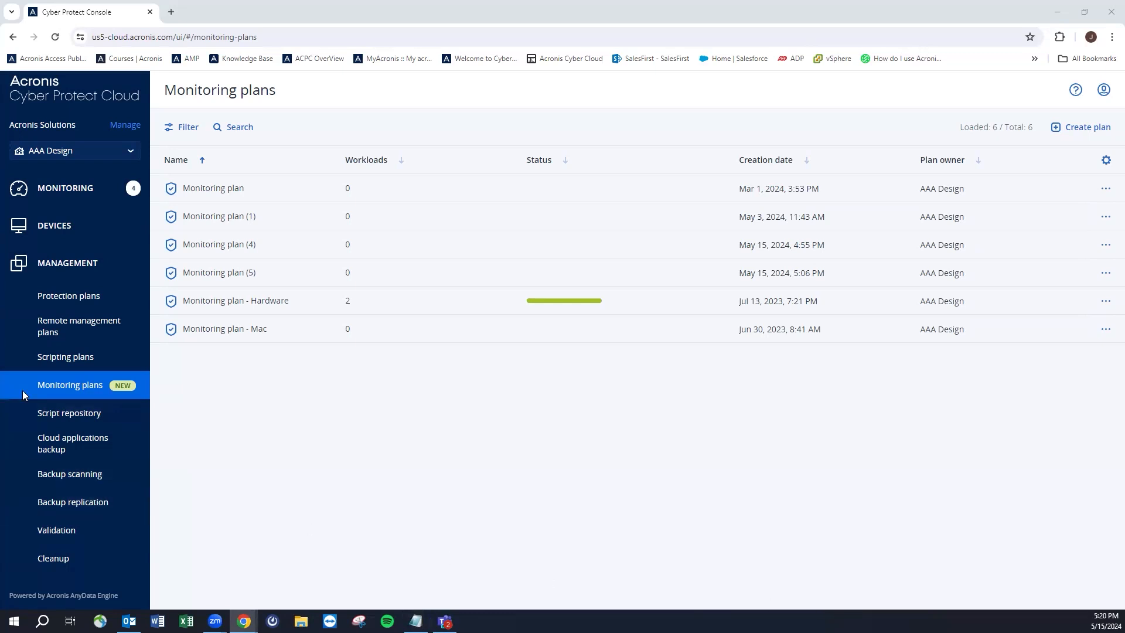
Open the script repository and look through the ready-made scripts in the script vault library.
{"action": "left_click", "coordinate": [79, 415]}
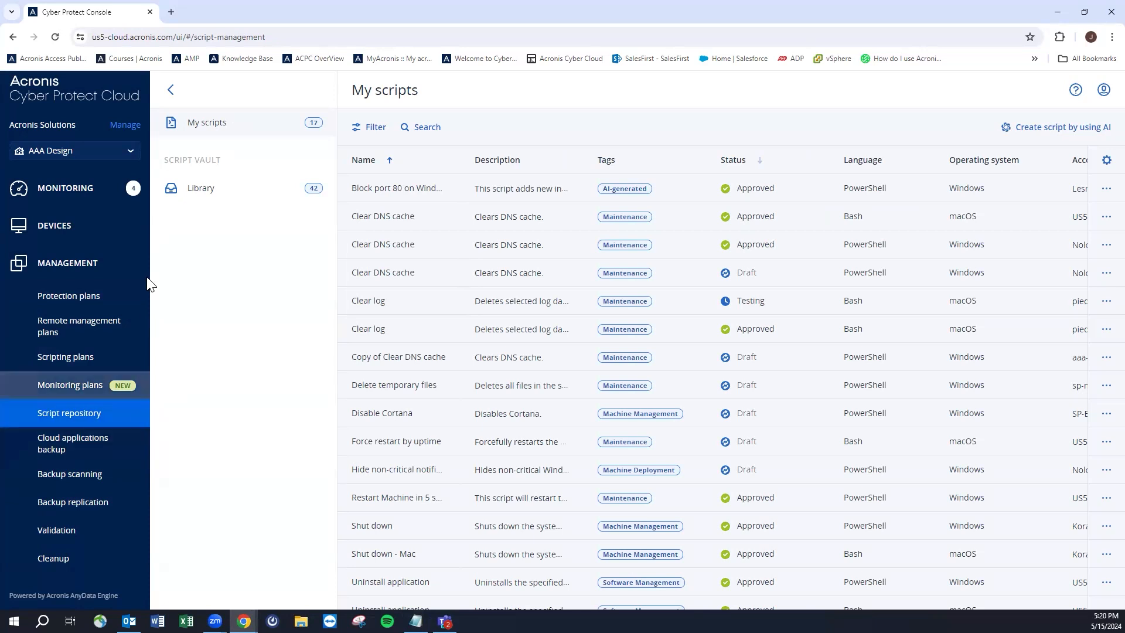
{"action": "left_click", "coordinate": [223, 201]}
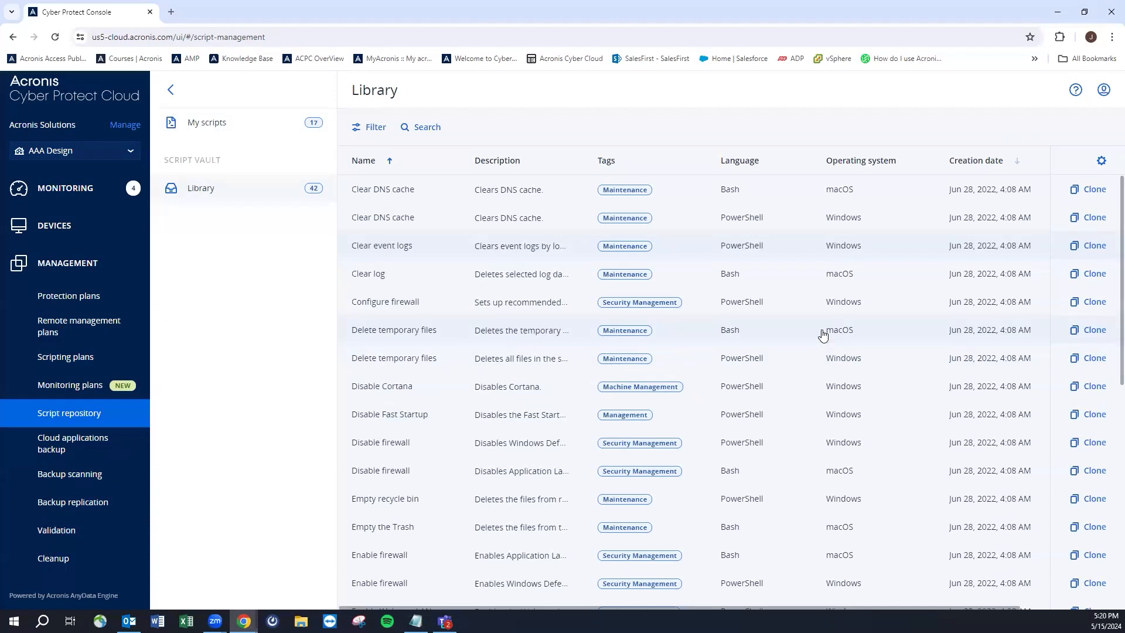
{"action": "scroll", "coordinate": [822, 338], "scroll_direction": "down", "scroll_amount": 8}
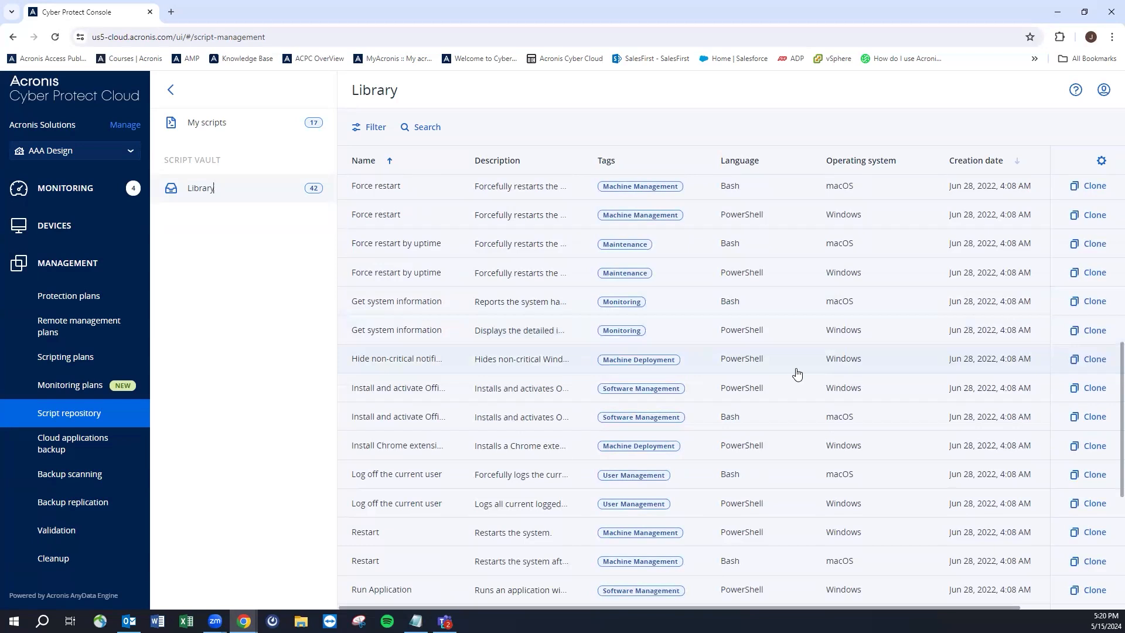
{"action": "scroll", "coordinate": [797, 373], "scroll_direction": "down", "scroll_amount": 2}
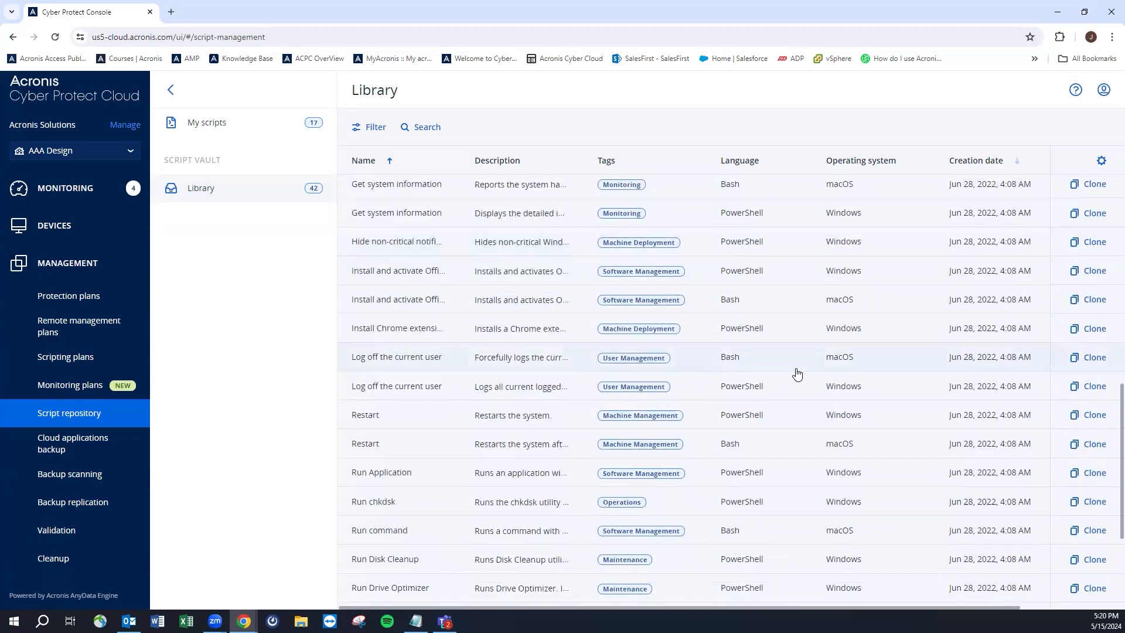
{"action": "scroll", "coordinate": [796, 373], "scroll_direction": "down", "scroll_amount": 3}
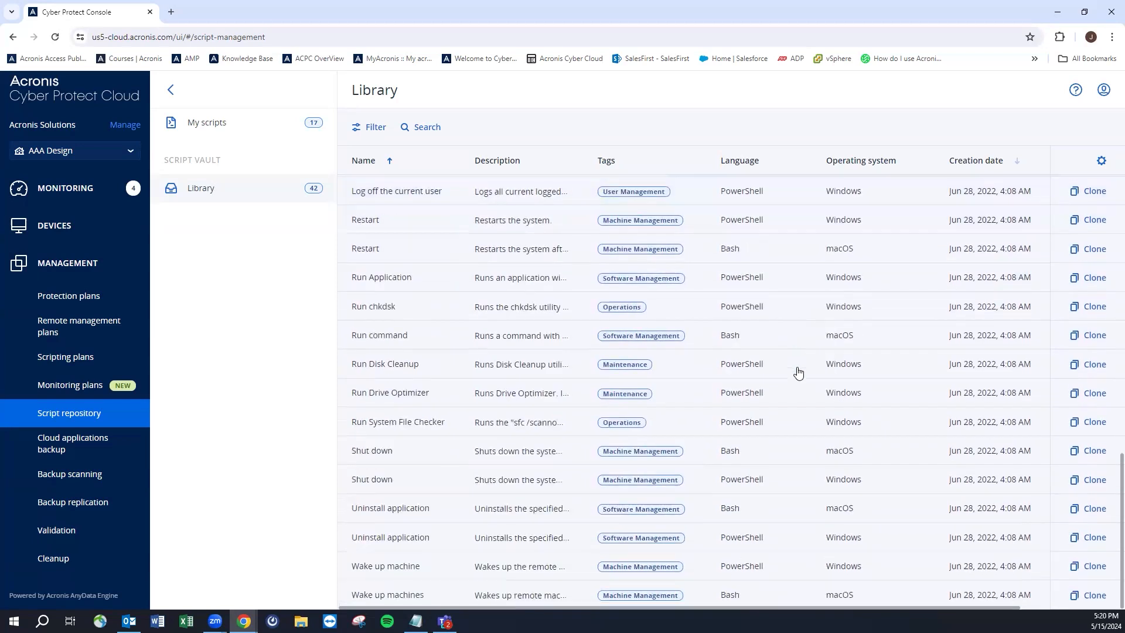
{"action": "scroll", "coordinate": [797, 373], "scroll_direction": "up", "scroll_amount": 10}
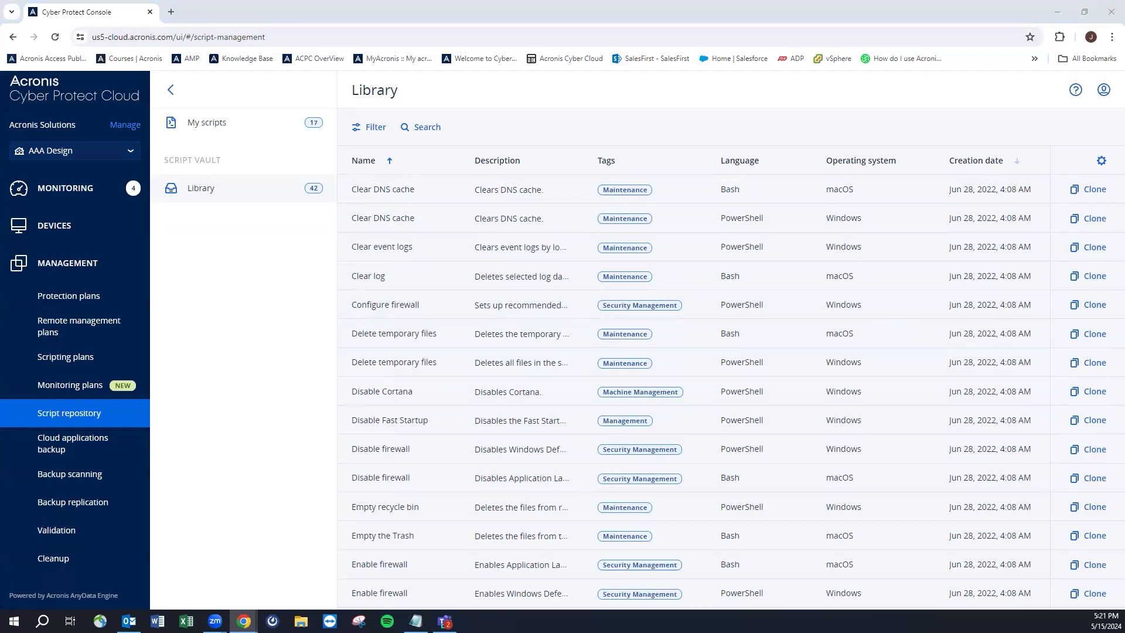
Start a new AI script from My scripts and submit the prompt "run windows updates and reboot device".
{"action": "left_click", "coordinate": [236, 125]}
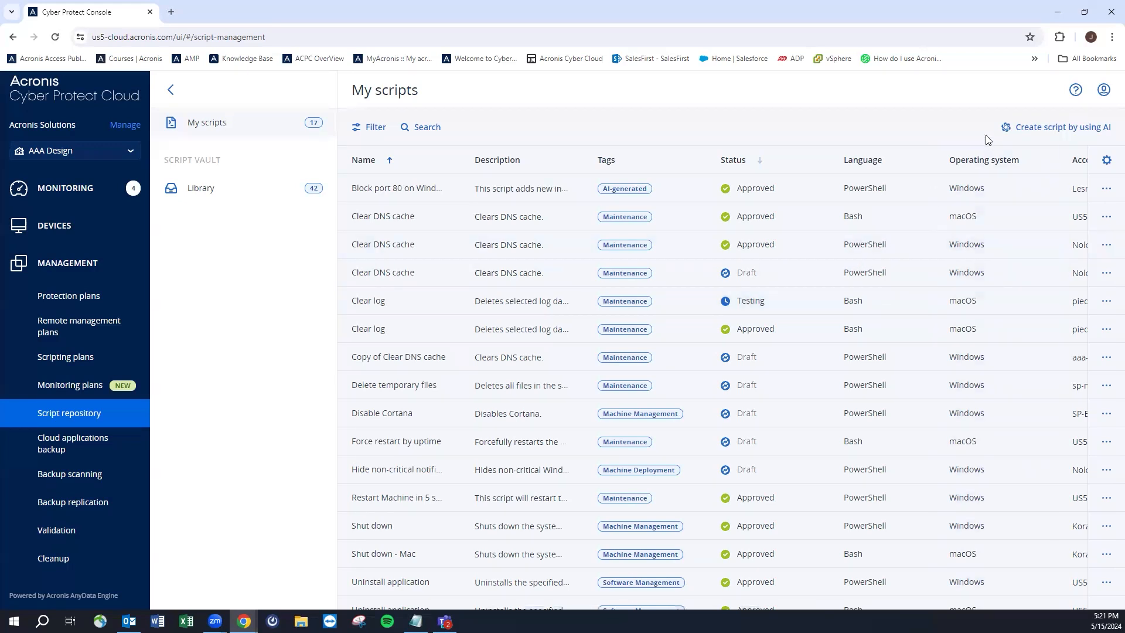
{"action": "left_click", "coordinate": [1032, 131]}
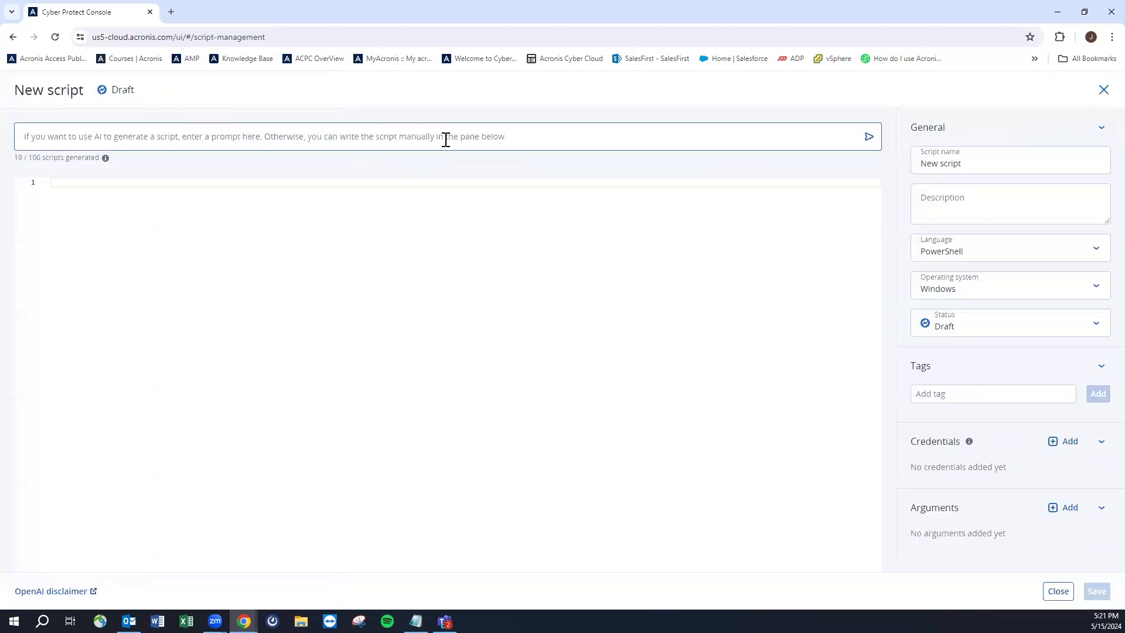
{"action": "type", "text": "run windoe"}
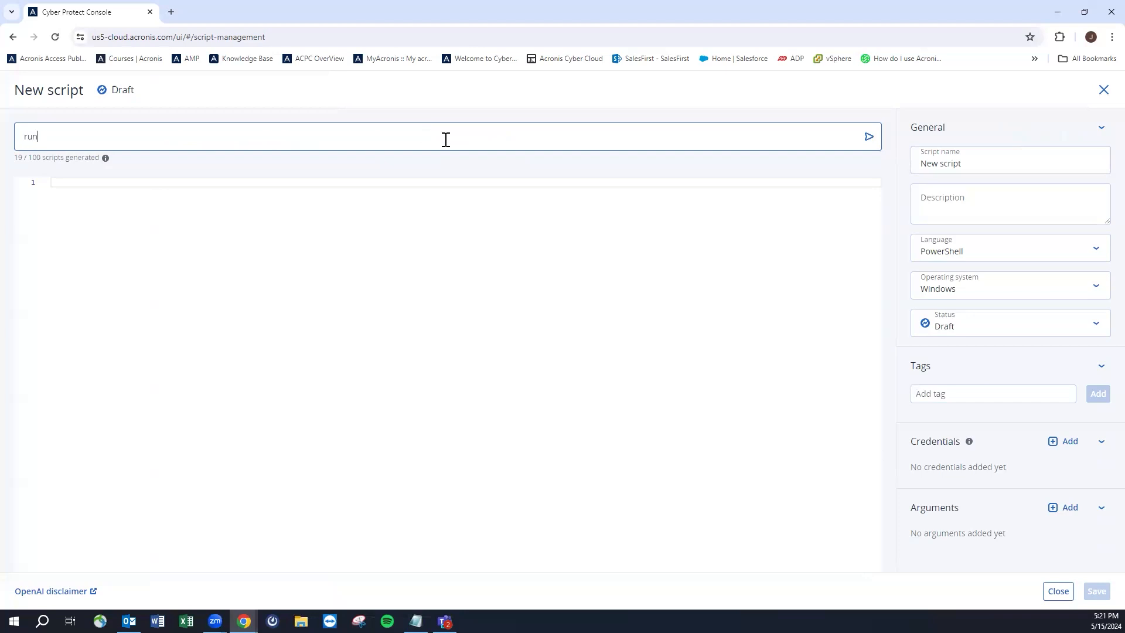
{"action": "key", "text": "BackSpace"}
{"action": "type", "text": "ws updates"}
{"action": "type", "text": " and re"}
{"action": "type", "text": "bott"}
{"action": "key", "text": "BackSpace"}
{"action": "key", "text": "BackSpace"}
{"action": "type", "text": "ot devi"}
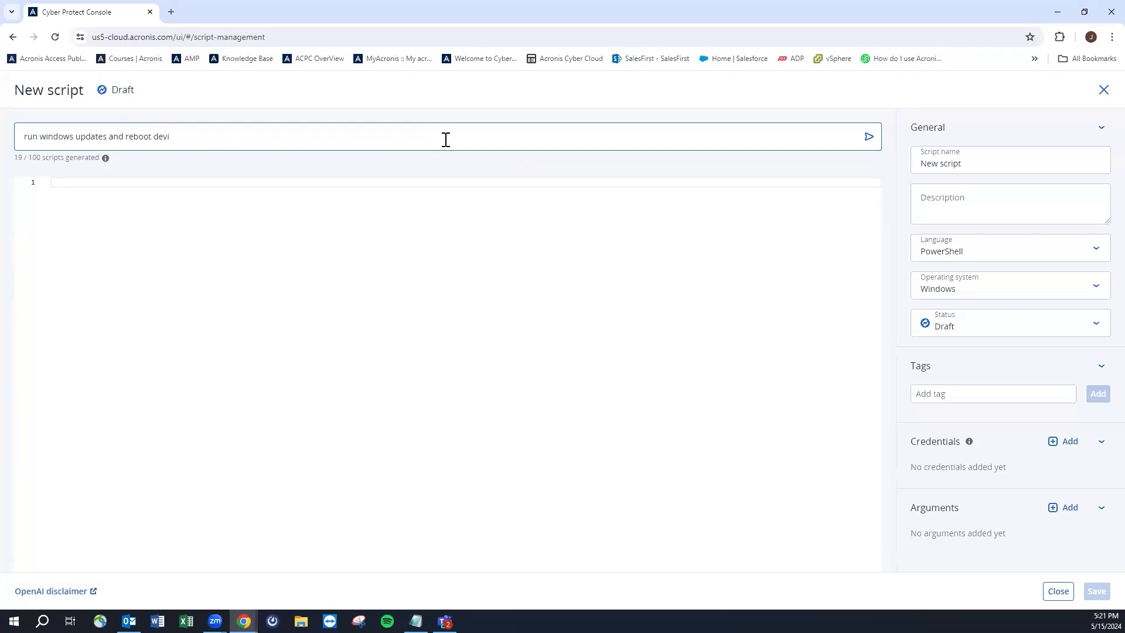
{"action": "type", "text": "ce"}
{"action": "key", "text": "Return"}
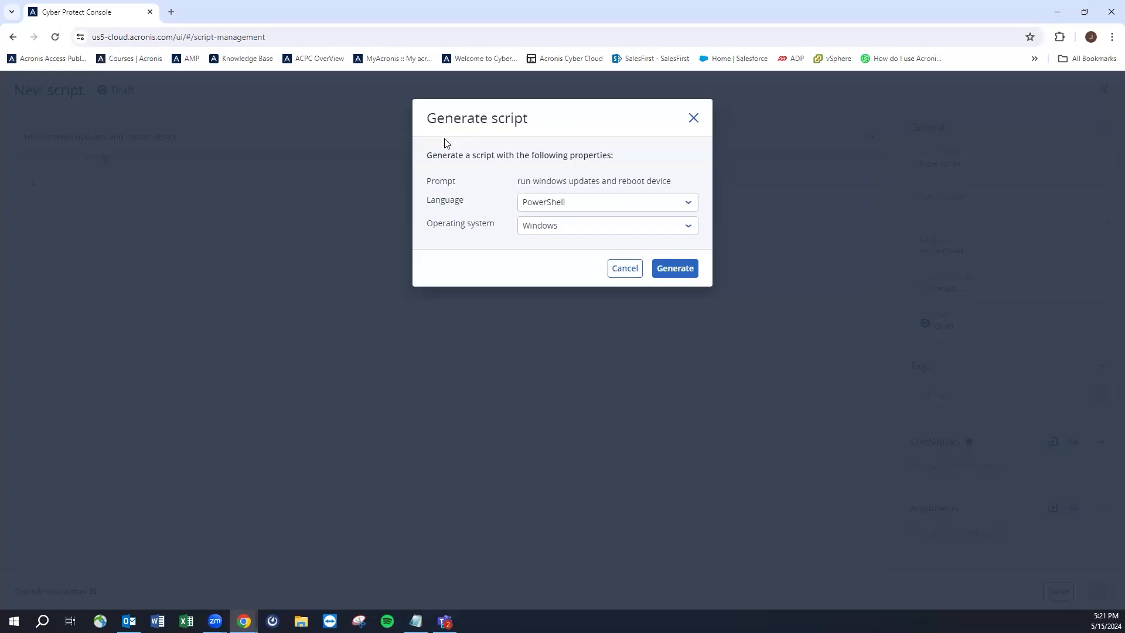
Check the language options, keep PowerShell and Windows, and generate the script.
{"action": "left_click", "coordinate": [592, 210]}
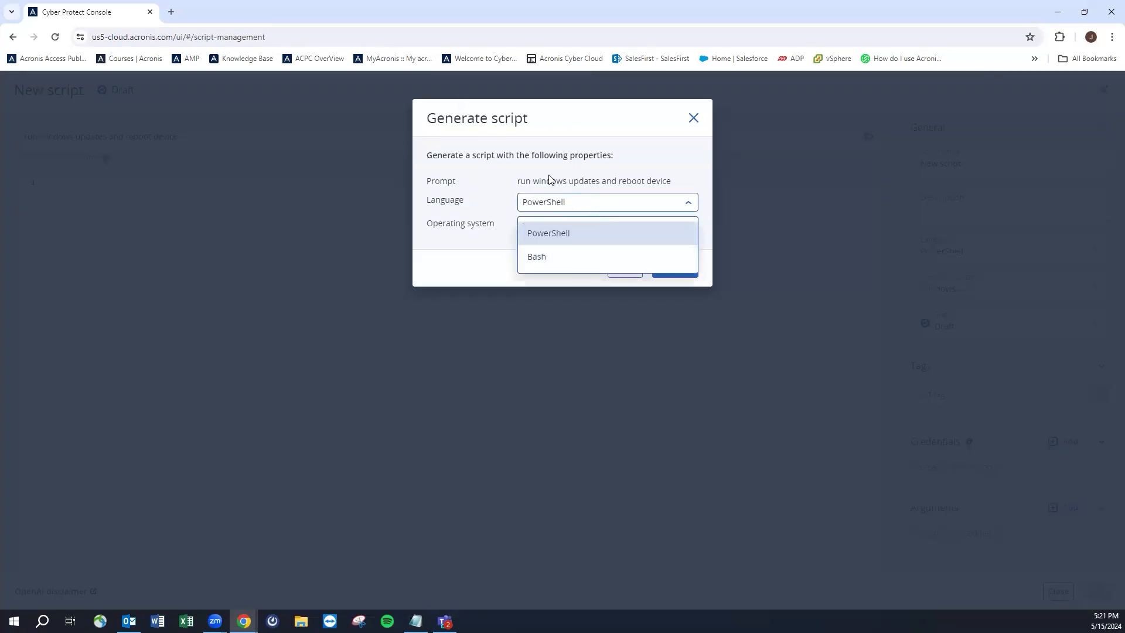
{"action": "mouse_move", "coordinate": [538, 181]}
{"action": "left_mouse_down"}
{"action": "mouse_move", "coordinate": [573, 182]}
{"action": "mouse_move", "coordinate": [552, 183]}
{"action": "left_mouse_up"}
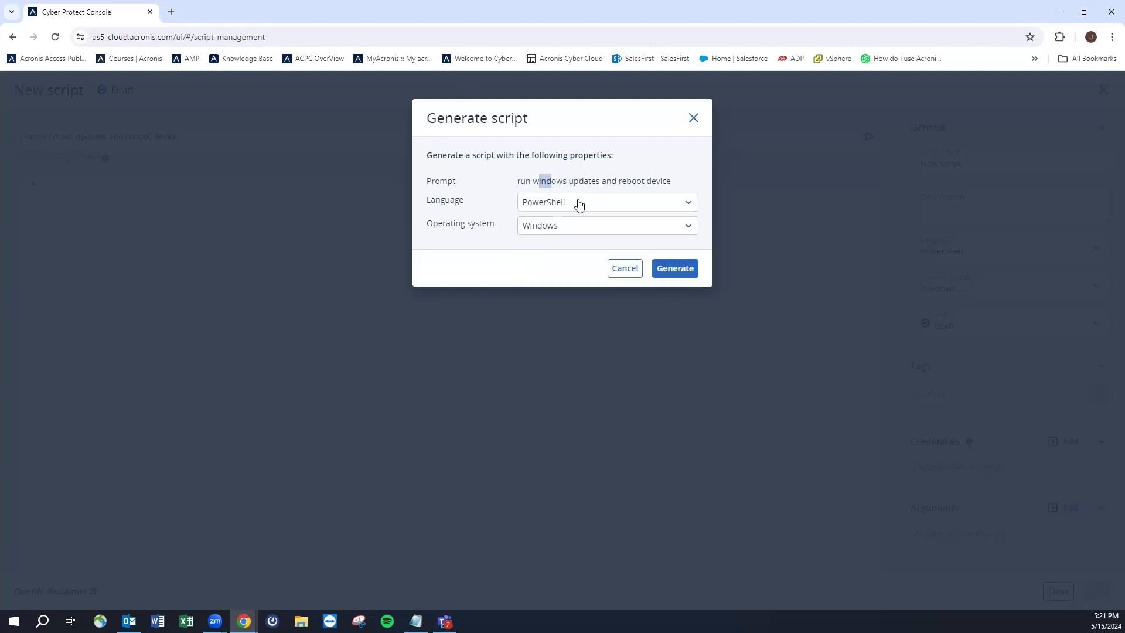
{"action": "left_click", "coordinate": [674, 269]}
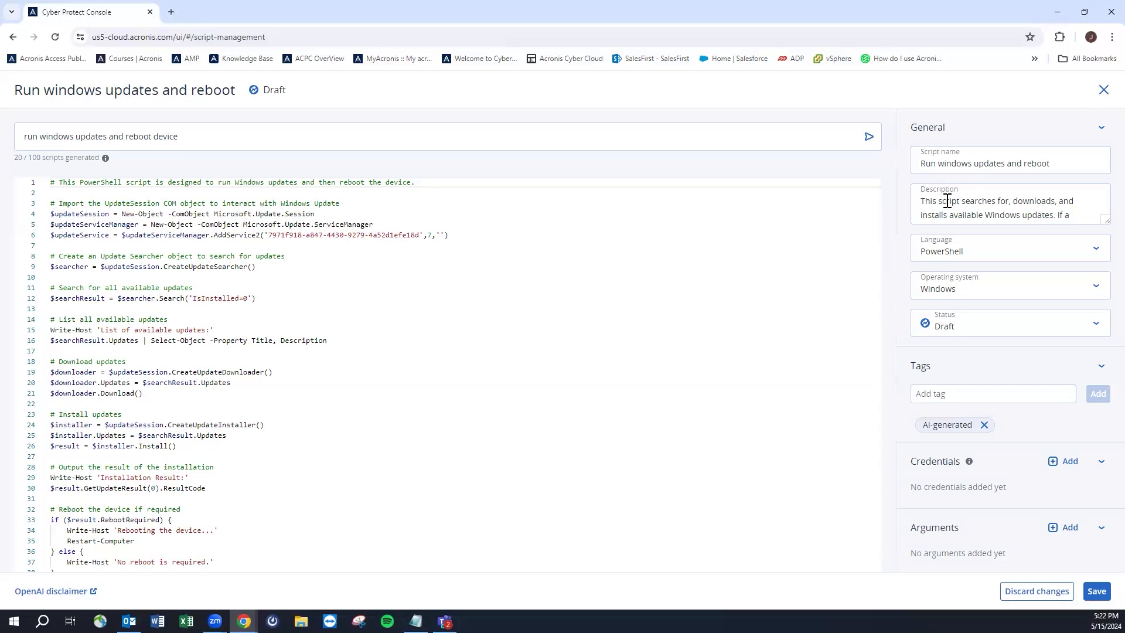
{"action": "left_click", "coordinate": [917, 164]}
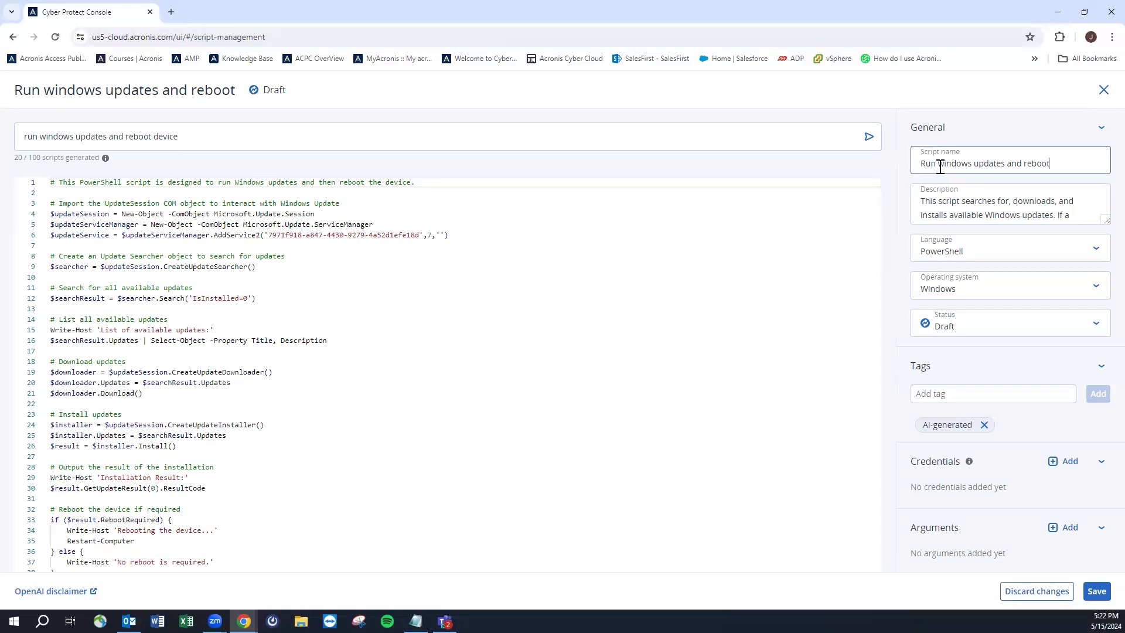
{"action": "left_click_drag", "start_coordinate": [1048, 163], "coordinate": [917, 163]}
{"action": "left_click", "coordinate": [1070, 167]}
{"action": "left_click_drag", "start_coordinate": [1069, 165], "coordinate": [918, 163]}
{"action": "left_click", "coordinate": [1059, 165]}
Set the generated script's status to Testing and save the script.
{"action": "left_click", "coordinate": [970, 327]}
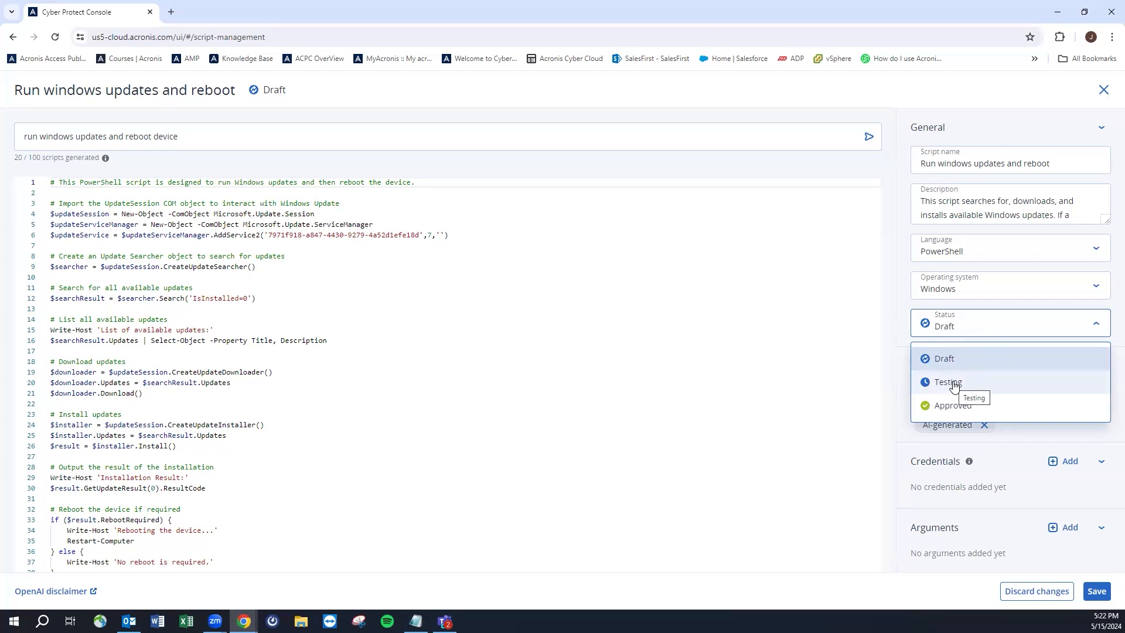
{"action": "left_click", "coordinate": [953, 385]}
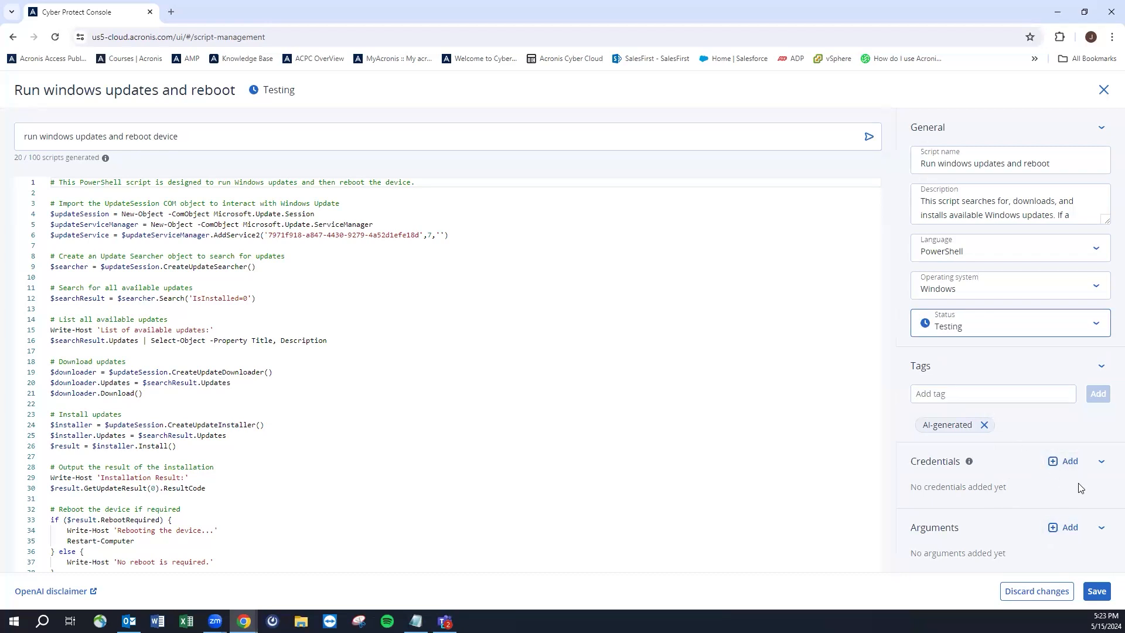
{"action": "left_click", "coordinate": [1096, 591]}
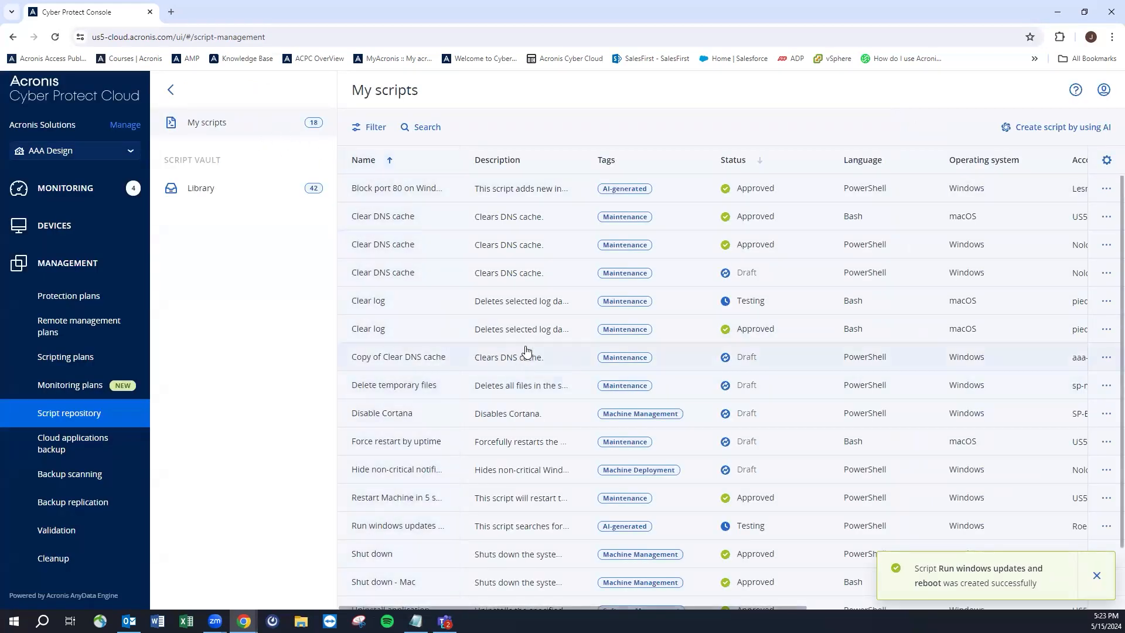
View the filter criteria and the name search available for My scripts.
{"action": "left_click", "coordinate": [371, 127]}
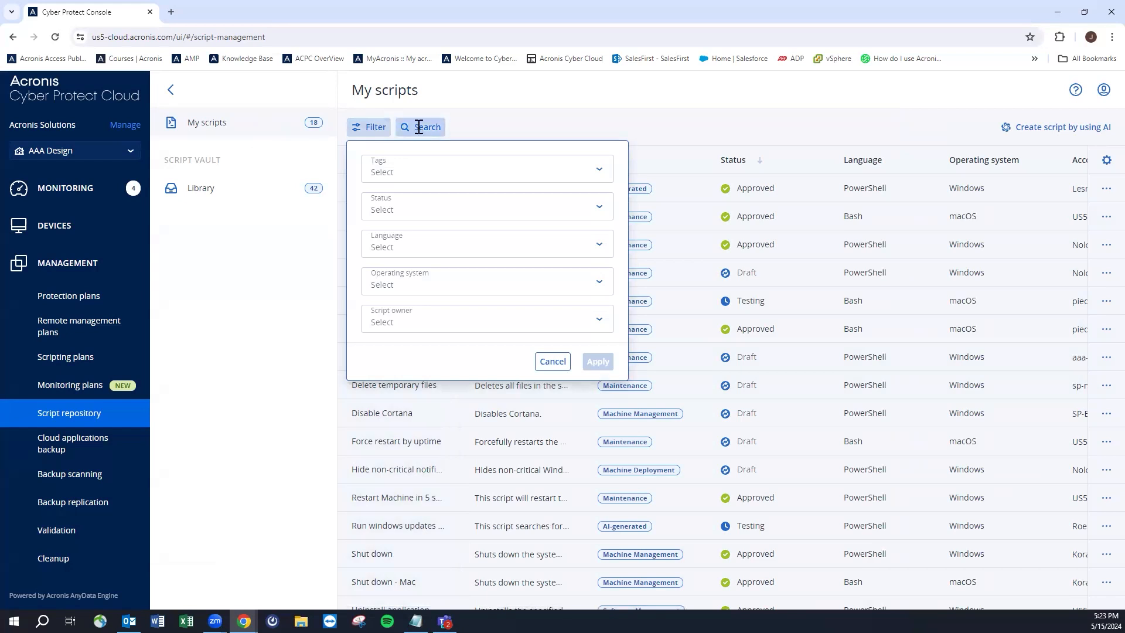
{"action": "left_click", "coordinate": [420, 128]}
{"action": "left_click", "coordinate": [381, 130]}
{"action": "left_click", "coordinate": [865, 127]}
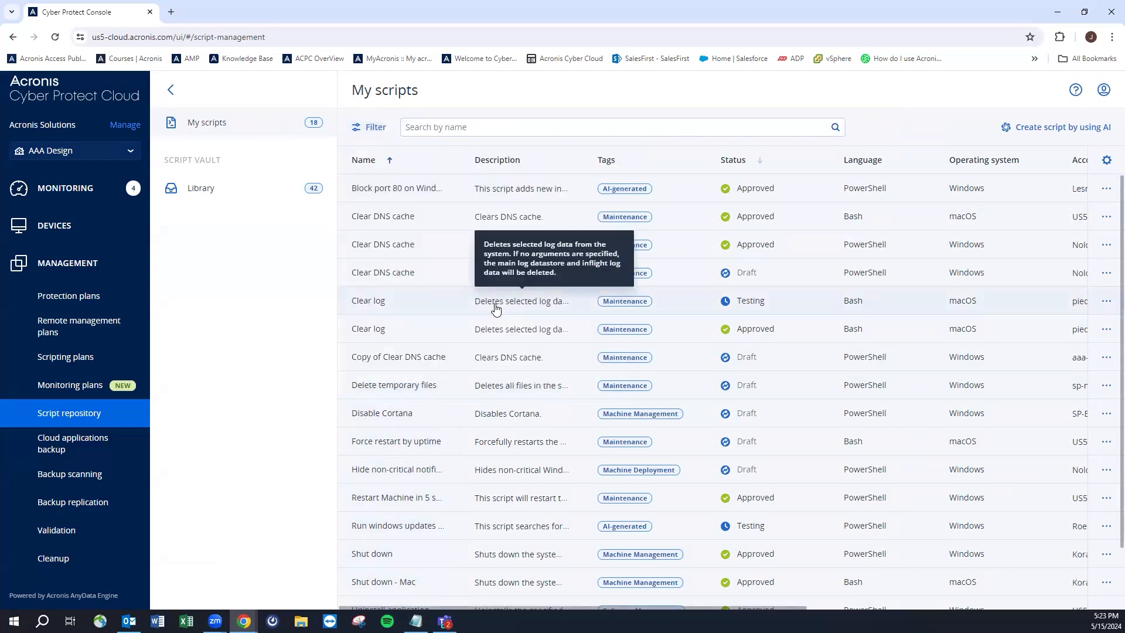
Review the general information and code of the "Run windows updates and reboot" script, and close its details.
{"action": "left_click", "coordinate": [396, 526]}
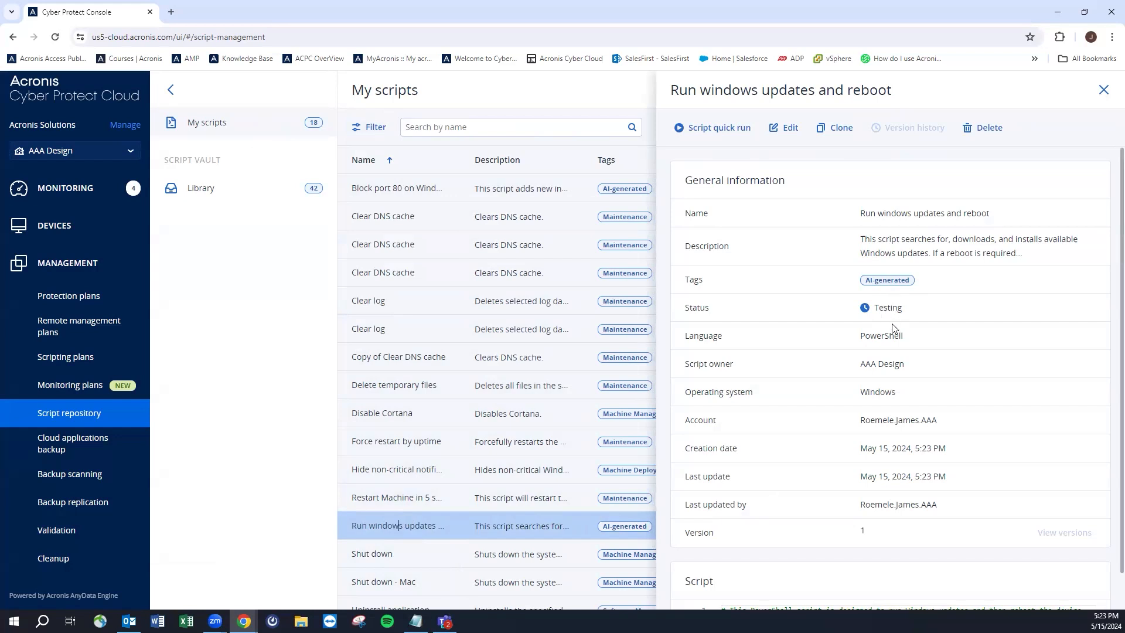
{"action": "left_click_drag", "start_coordinate": [861, 507], "coordinate": [990, 505]}
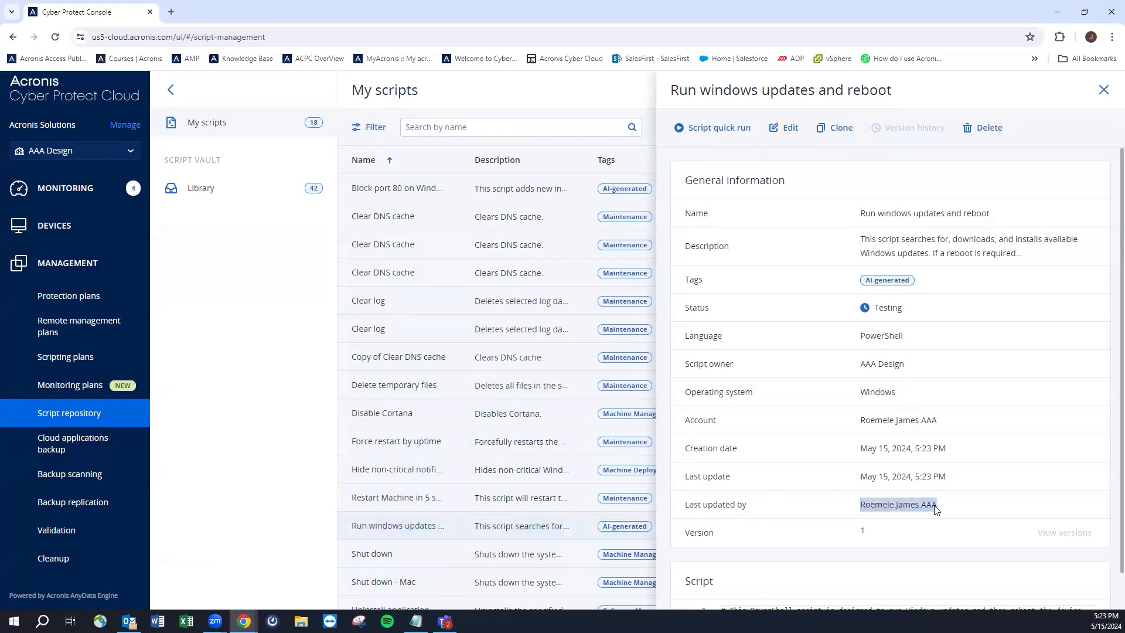
{"action": "scroll", "coordinate": [931, 505], "scroll_direction": "down", "scroll_amount": 1}
{"action": "scroll", "coordinate": [853, 551], "scroll_direction": "down", "scroll_amount": 3}
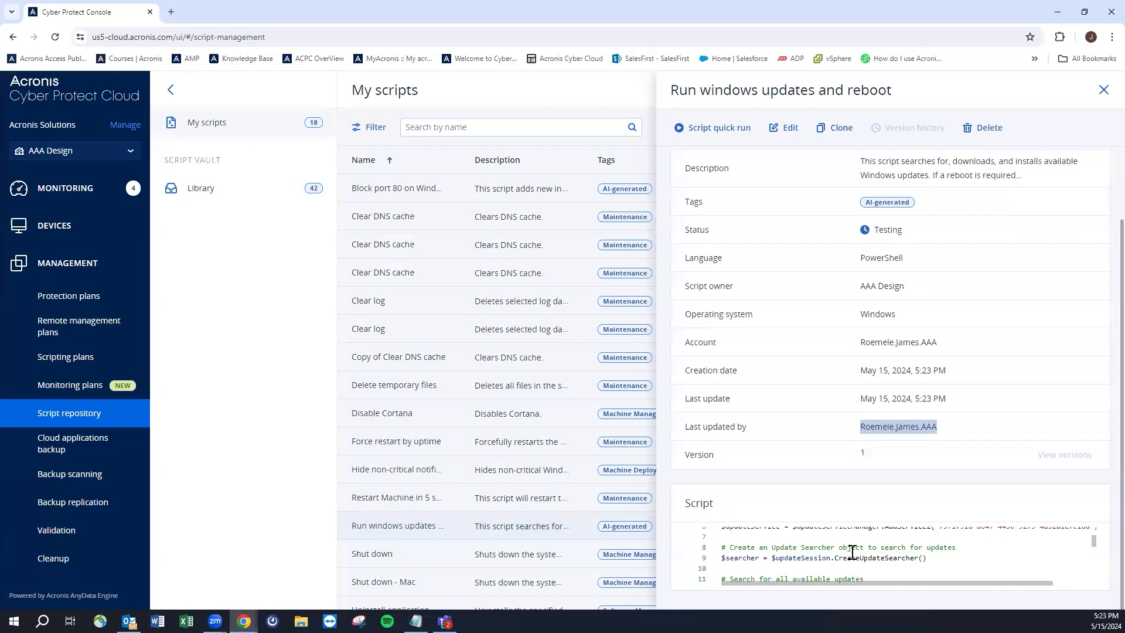
{"action": "scroll", "coordinate": [853, 550], "scroll_direction": "up", "scroll_amount": 5}
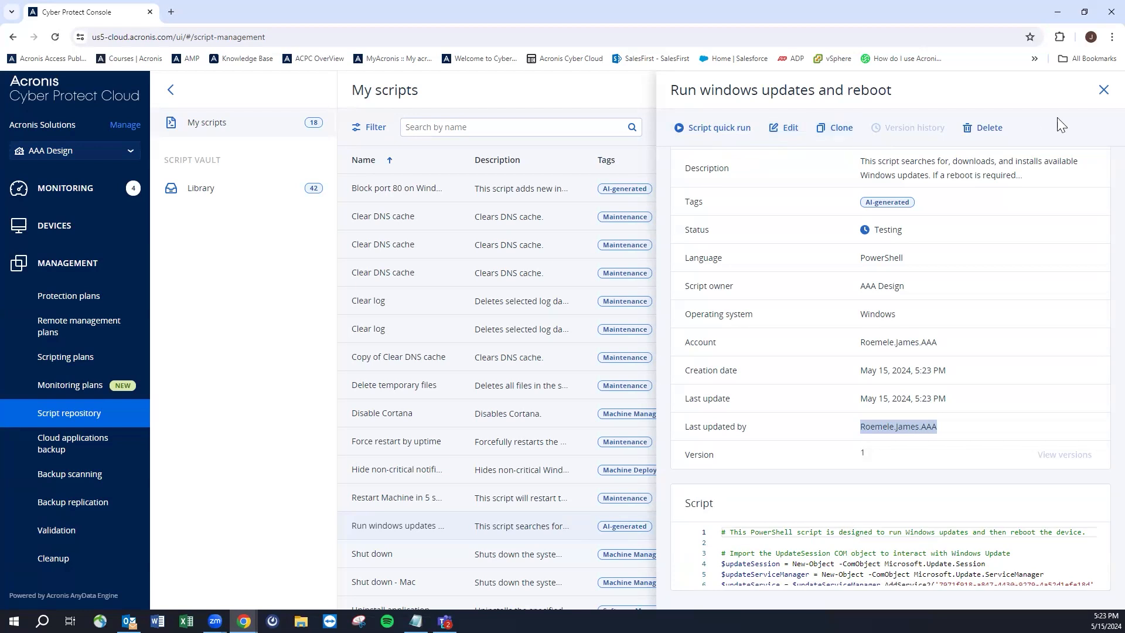
{"action": "left_click", "coordinate": [1101, 91]}
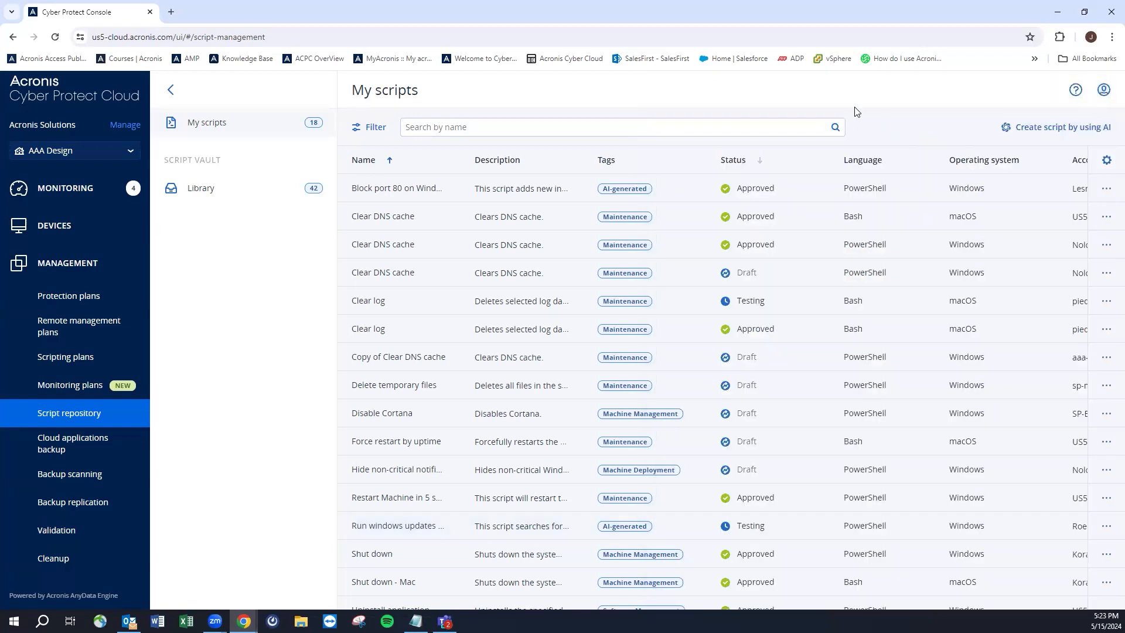